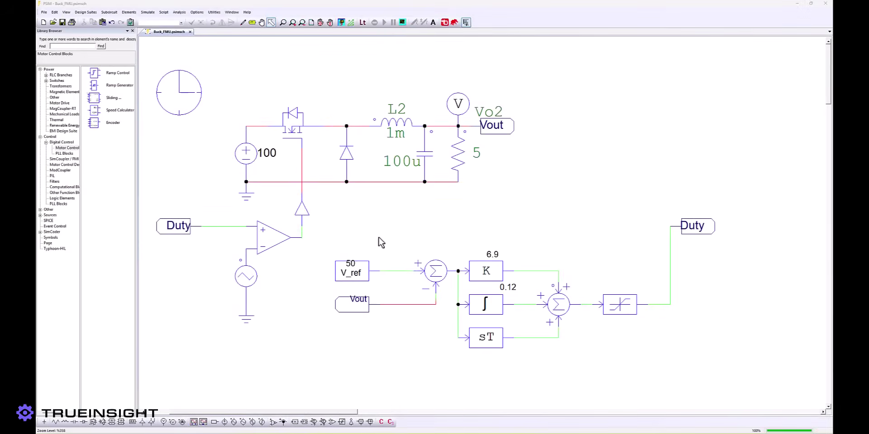
Delete the V_ref constant, the summing junction and the controller's Vout label.
left_click(346, 270)
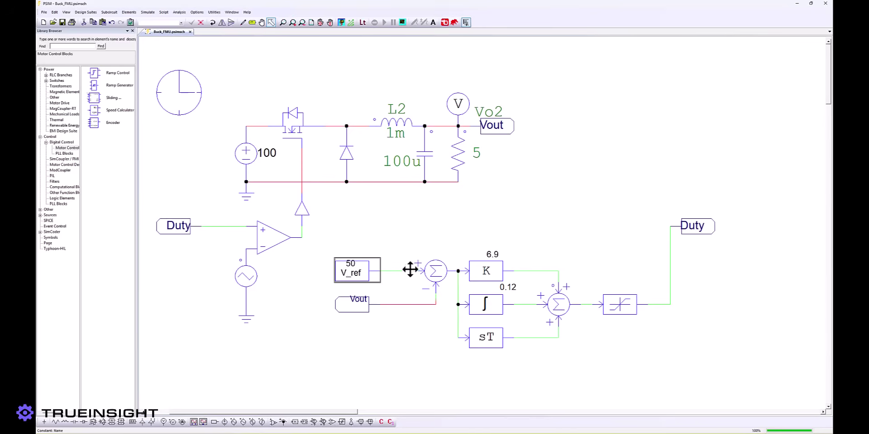
key("Delete")
left_click(434, 273)
key("Delete")
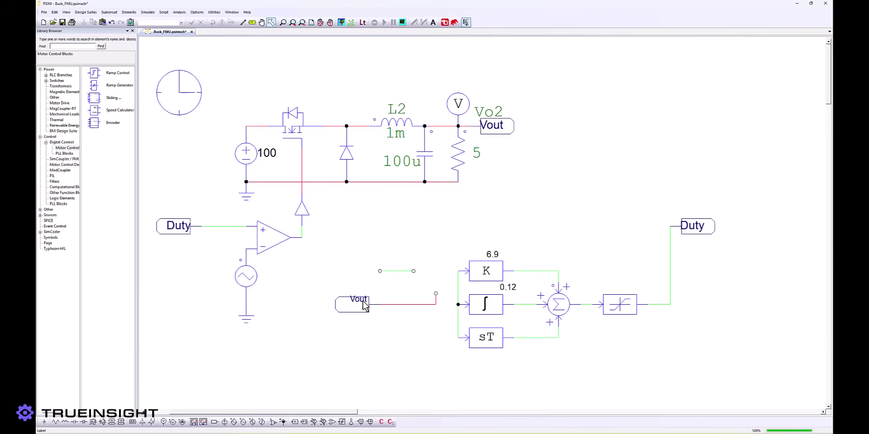
left_click(357, 305)
key("Delete")
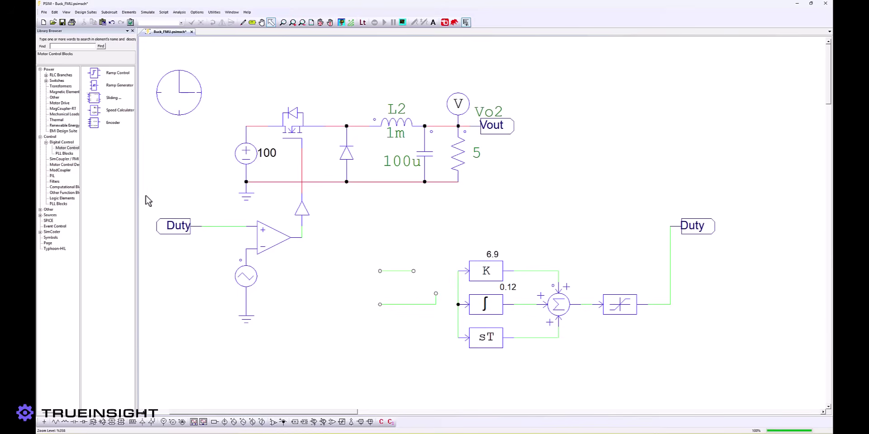
Remove the whole lower control circuit and the Vout label at the converter output.
left_click_drag(145, 196, 782, 383)
key("Delete")
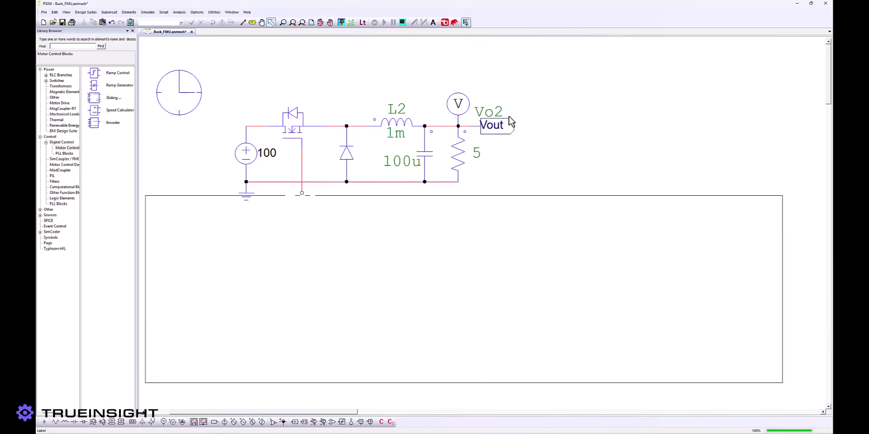
left_click(508, 118)
key("Delete")
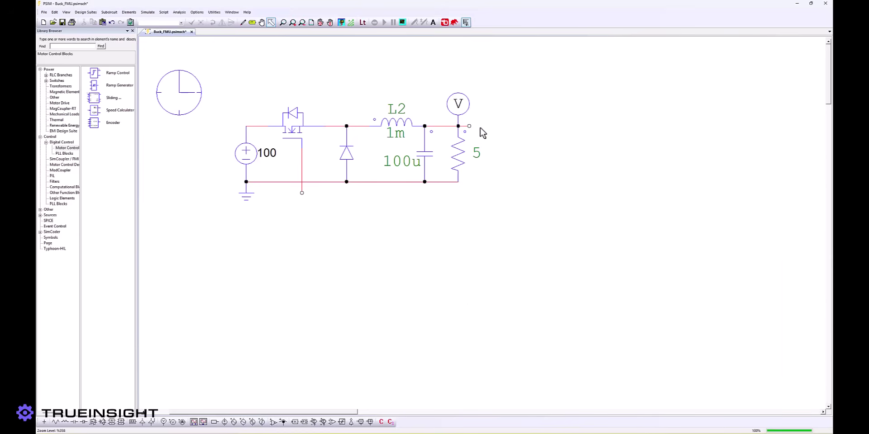
left_click(458, 104)
Place a voltage sensor right of the 5 Ω load and wire its inputs across the resistor.
left_click(274, 423)
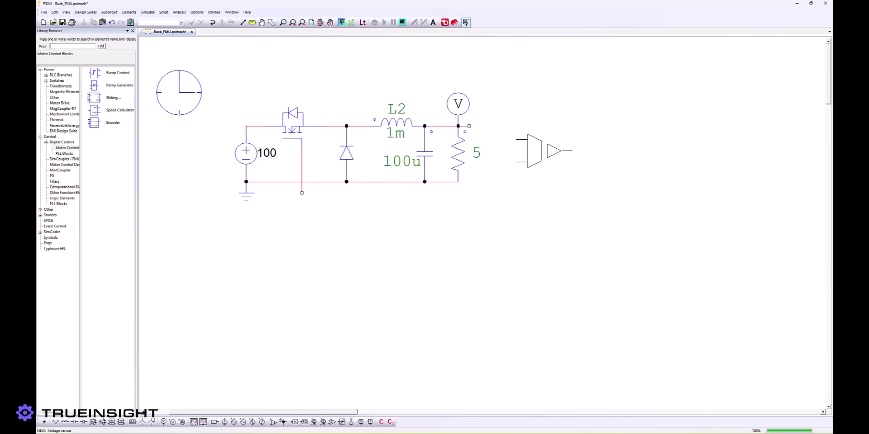
left_click(540, 148)
key("Escape")
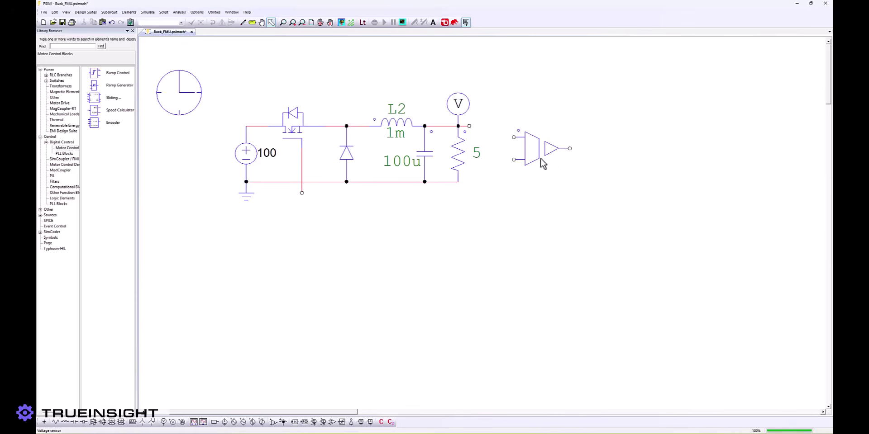
left_click_drag(514, 137, 470, 126)
left_click_drag(514, 159, 458, 184)
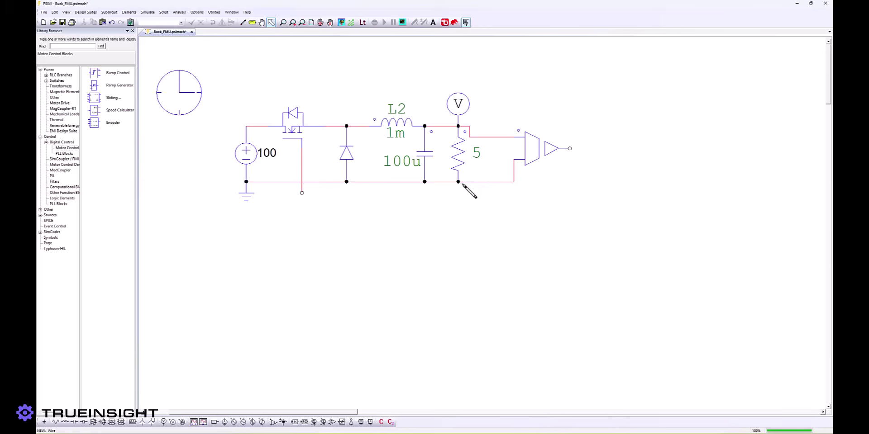
key("Escape")
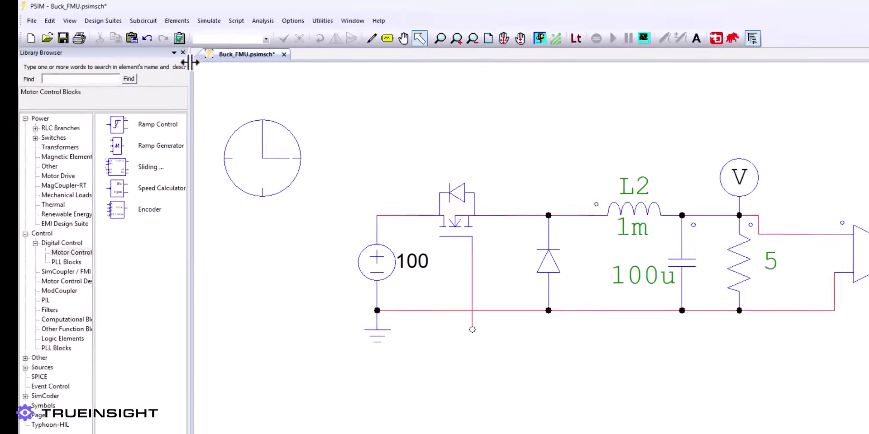
Place an In Link Node from Elements > Control > SimCoupler / FMI below the power stage.
left_click(129, 12)
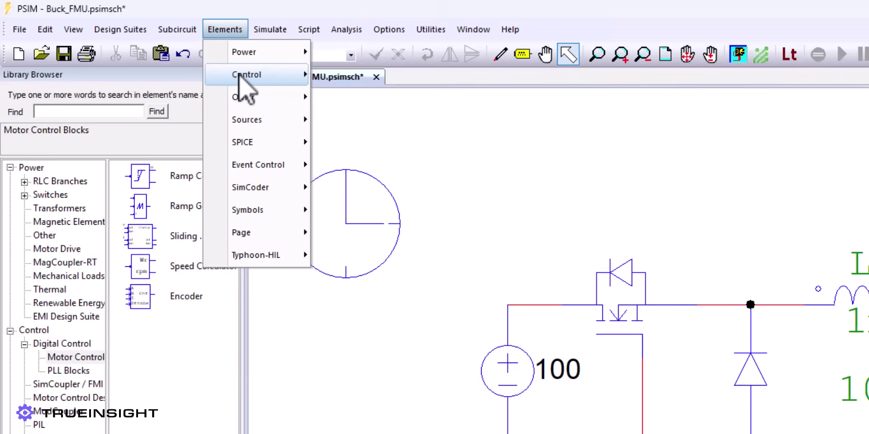
mouse_move(239, 76)
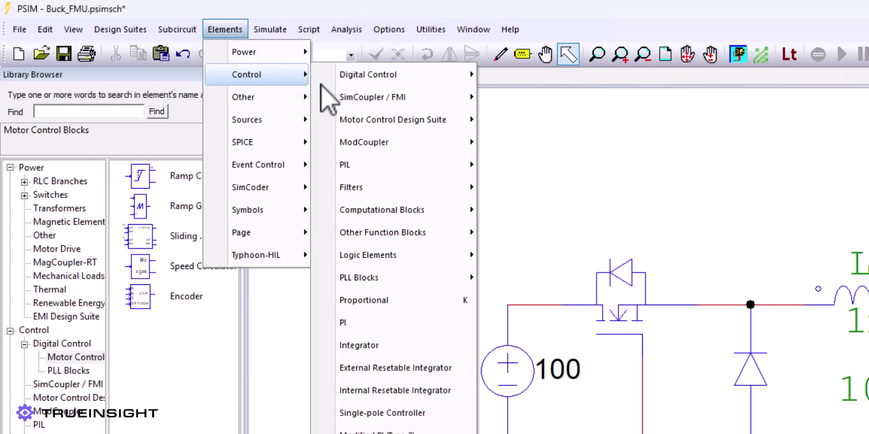
mouse_move(367, 97)
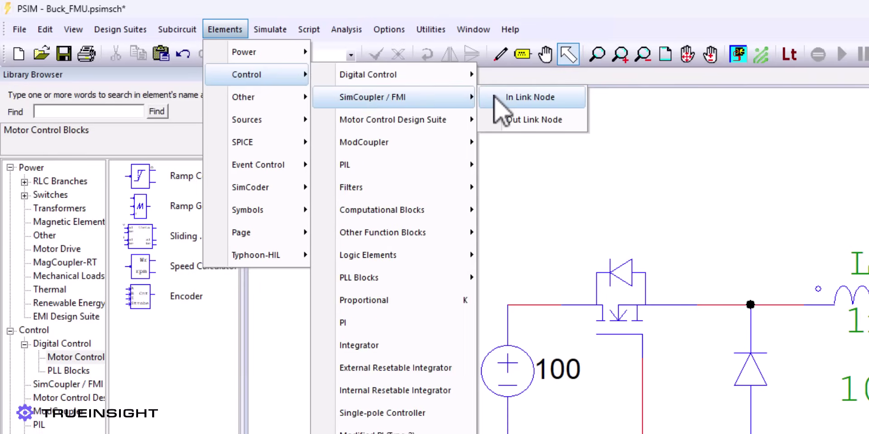
left_click(525, 98)
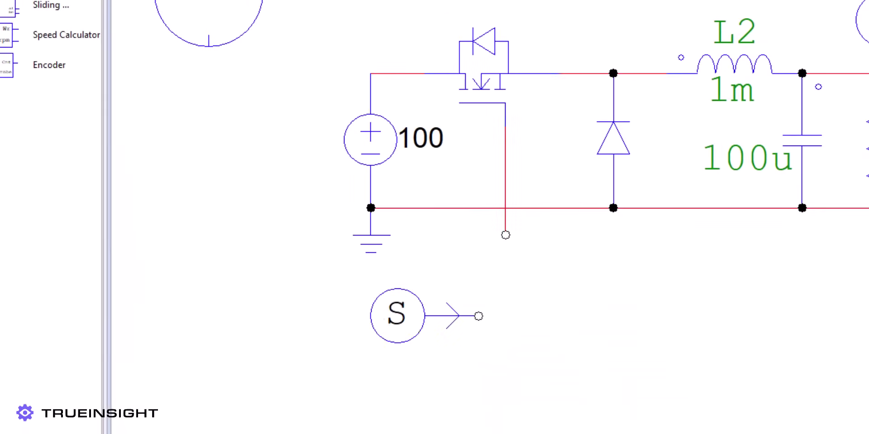
left_click(399, 334)
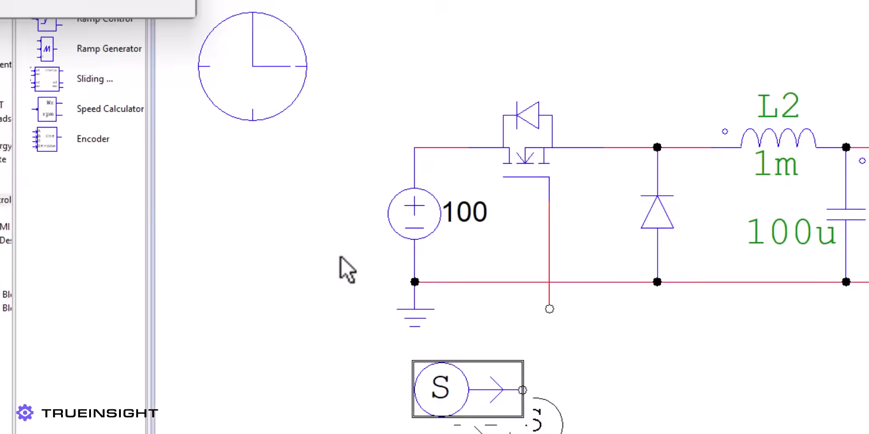
Rename the link node from Si1 to DutyCycle and display its name on the schematic.
double_click(398, 315)
left_click_drag(155, 109, 116, 109)
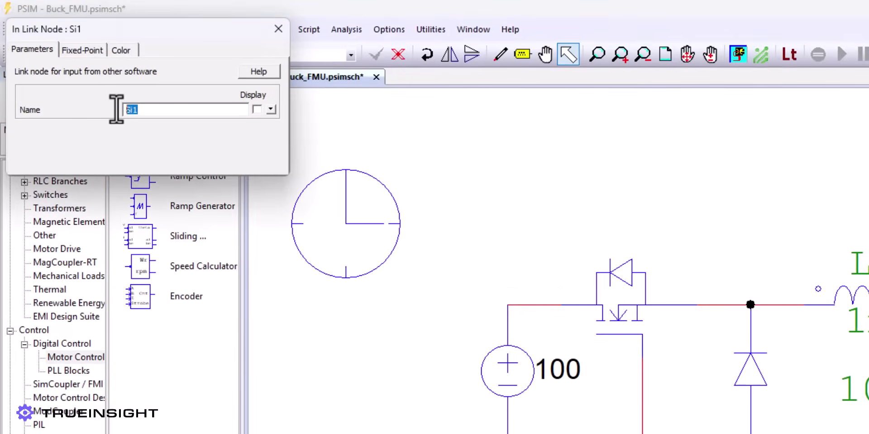
type("DutyC")
type("yd")
key("BackSpace")
type("cle")
key("Return")
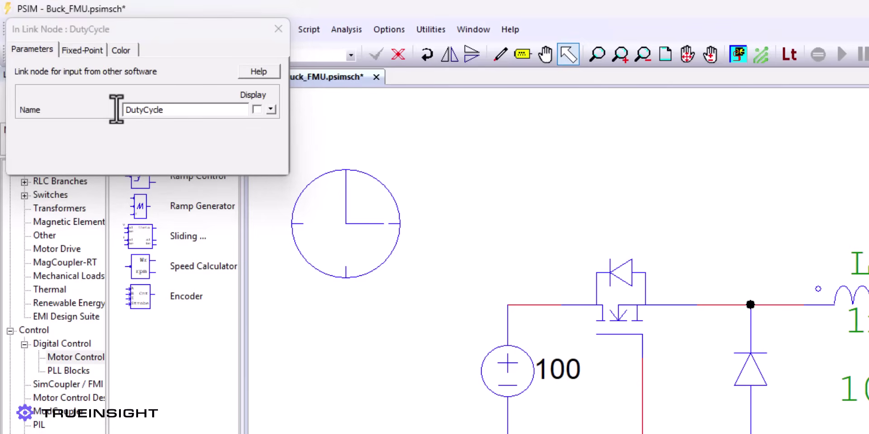
left_click(257, 110)
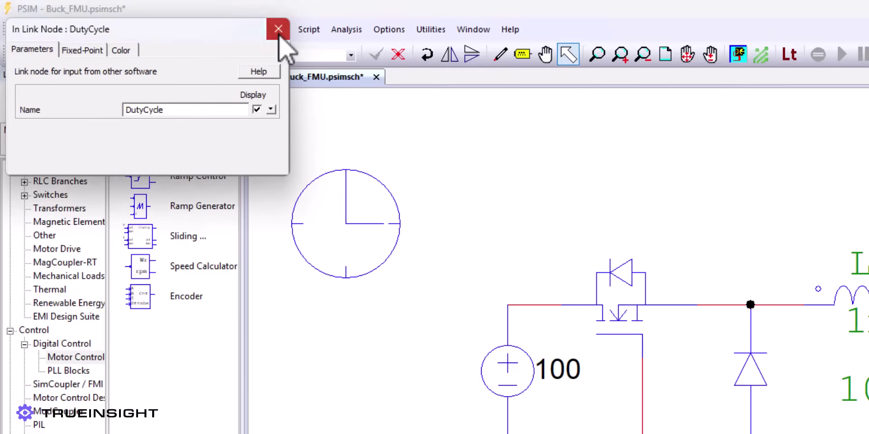
left_click(278, 28)
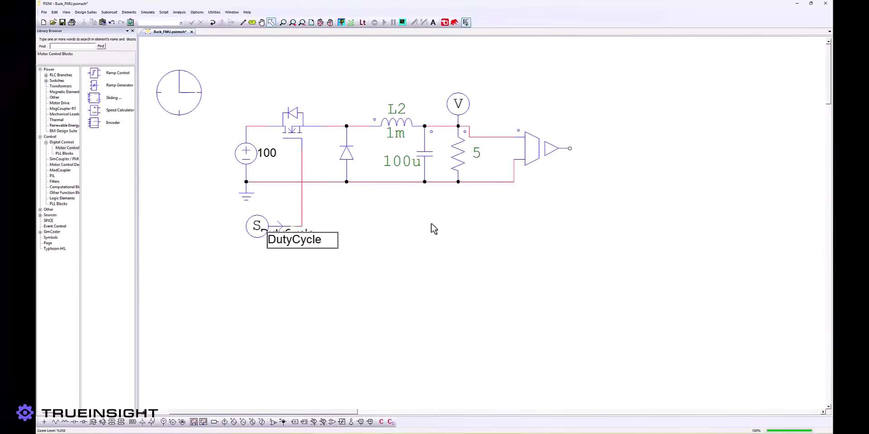
Place an Out Link Node at the converter output.
left_click(129, 12)
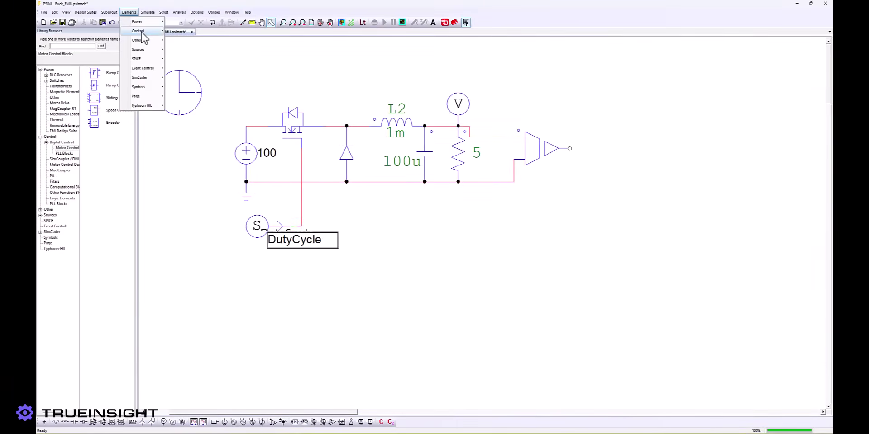
mouse_move(138, 30)
mouse_move(222, 40)
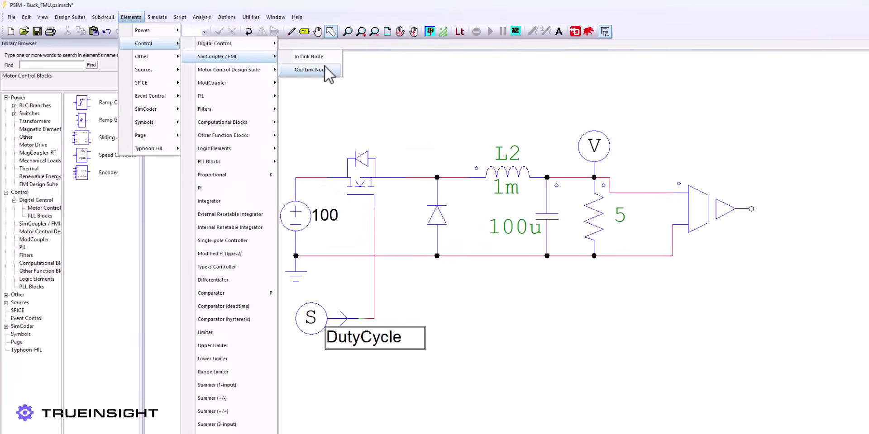
left_click(325, 66)
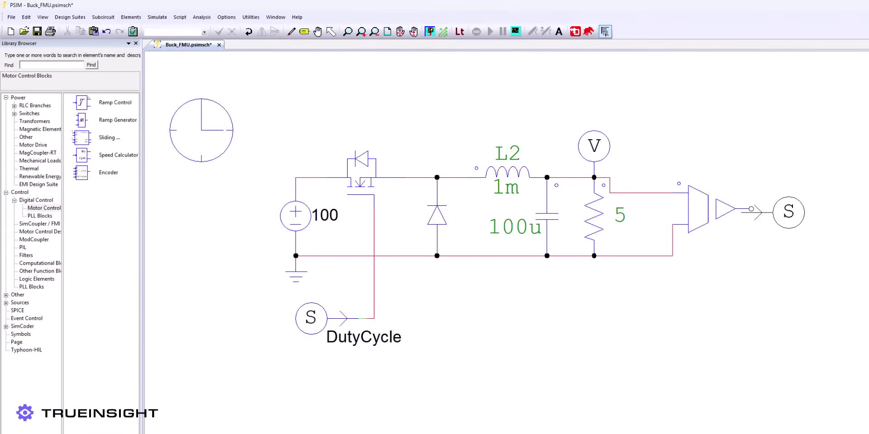
left_click(769, 208)
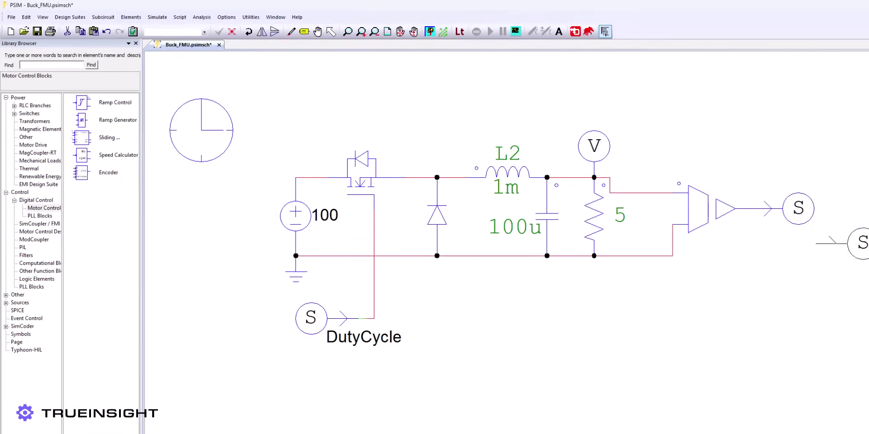
key("Escape")
Name the output link node Vout and display its name on the schematic.
left_click(798, 208)
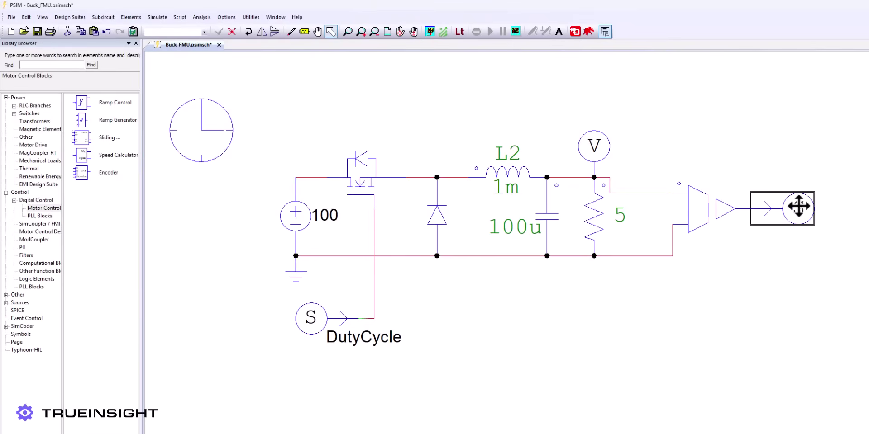
double_click(798, 207)
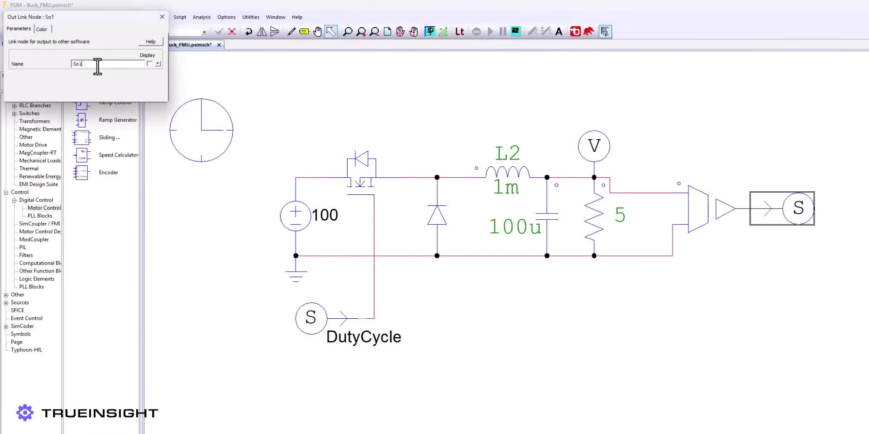
double_click(83, 64)
type("Vout")
left_click(149, 64)
left_click(162, 18)
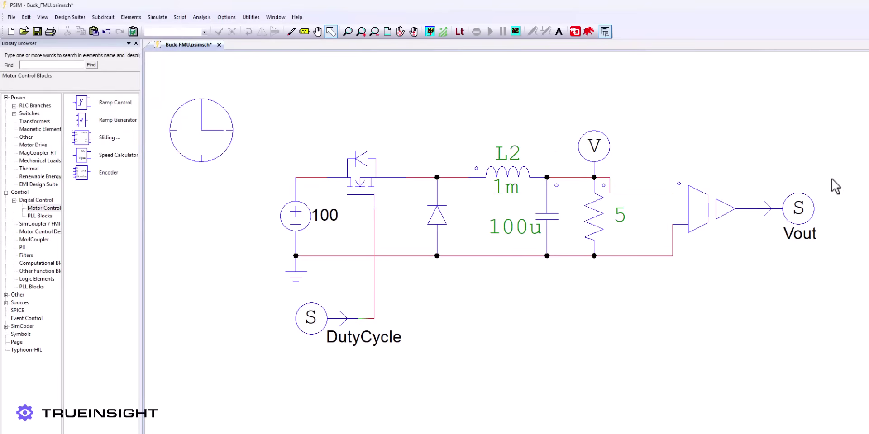
Save the schematic, then use Utilities > Export FMU to generate Buck_FMU with DutyCycle and Vout.
key("ctrl+s")
left_click(251, 17)
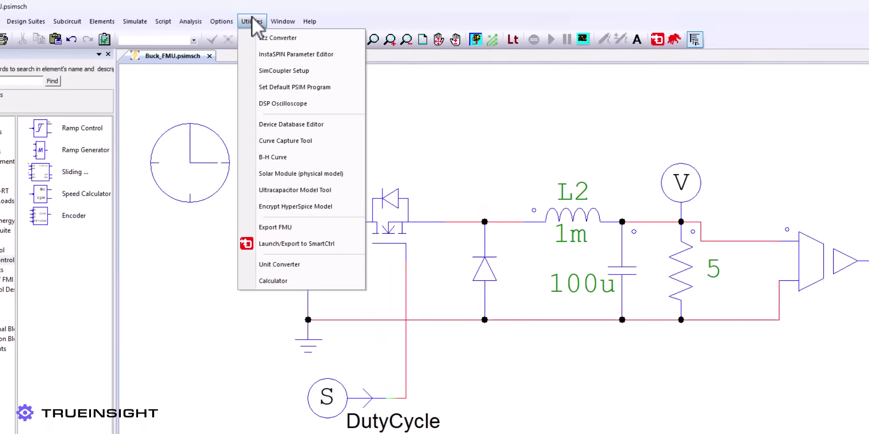
left_click(308, 226)
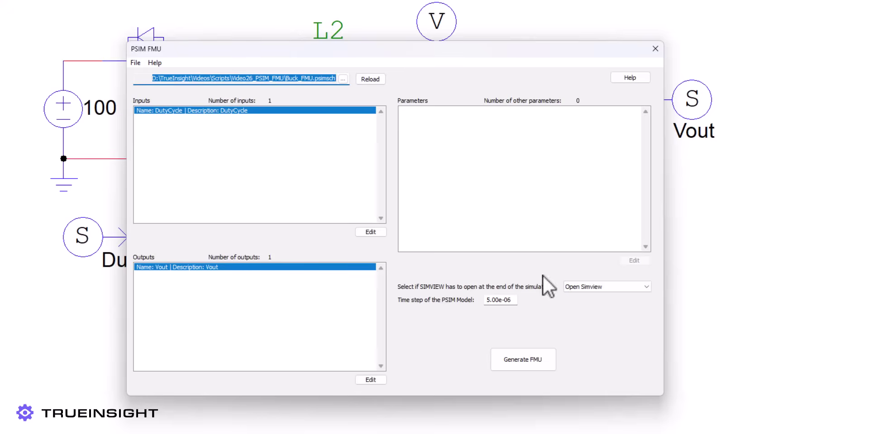
left_click(539, 361)
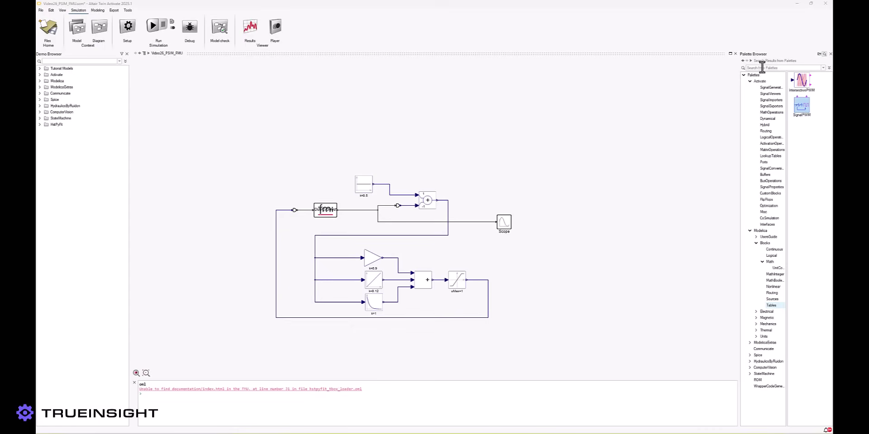
Search the Palette Browser for 'fmu' and drag an FMU block onto the diagram.
left_click(763, 68)
type("fmu")
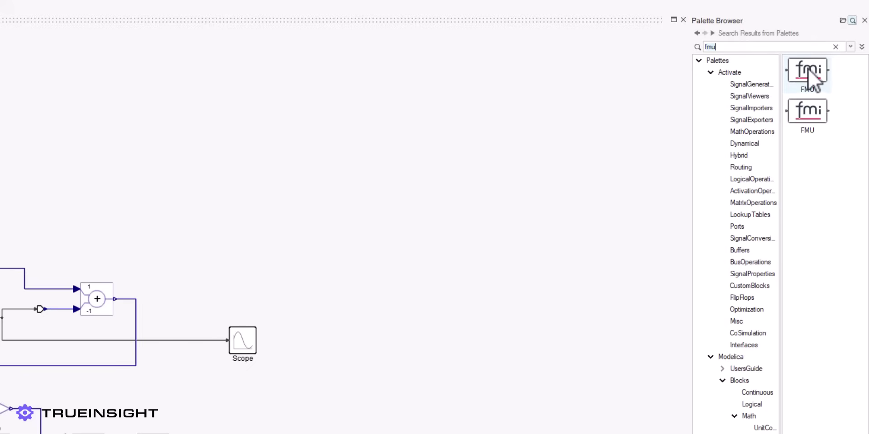
left_click_drag(812, 70, 213, 197)
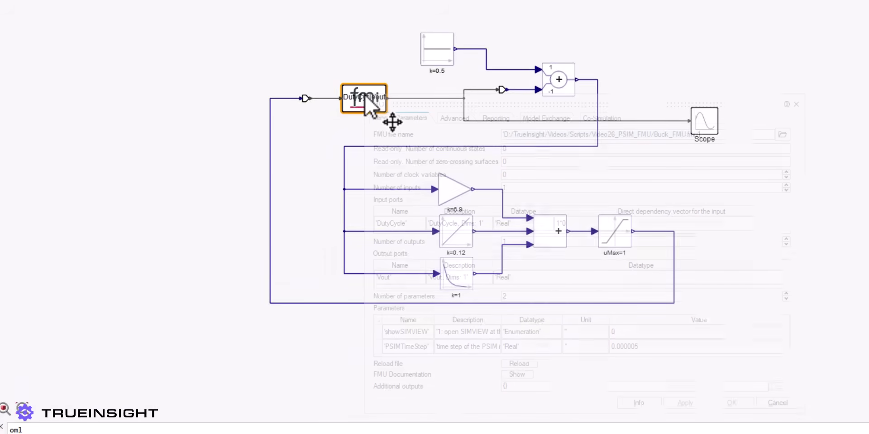
Load Buck_FMU.fmu into the FMU block, close its settings, and run the simulation.
left_click(782, 135)
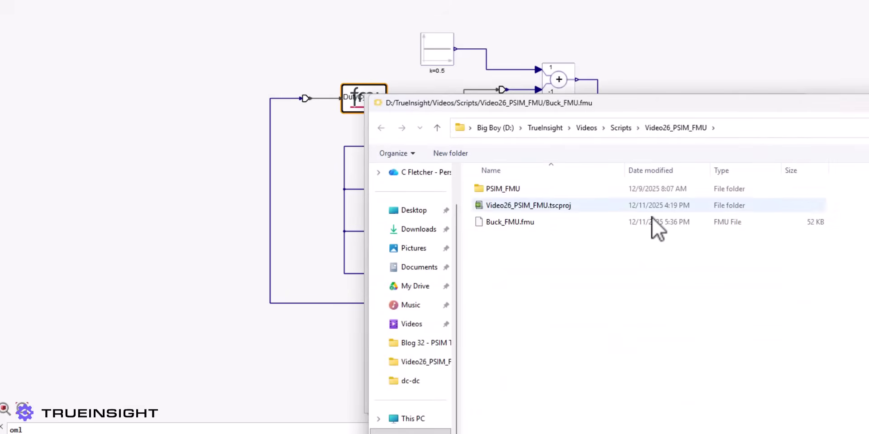
left_click(524, 222)
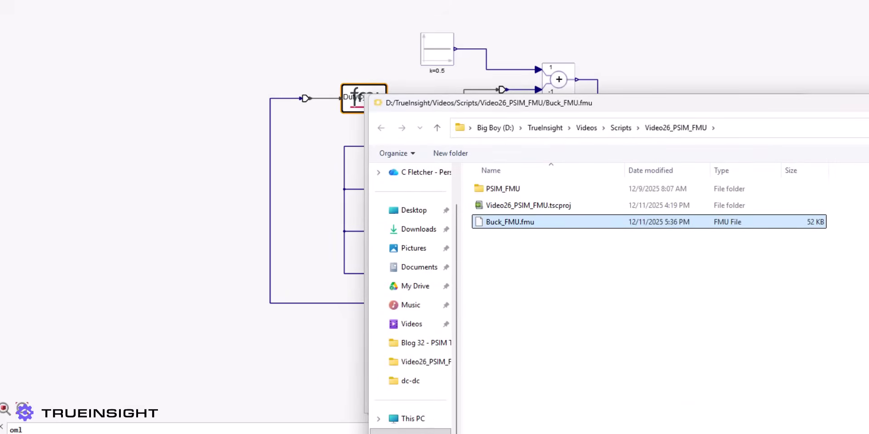
key("Return")
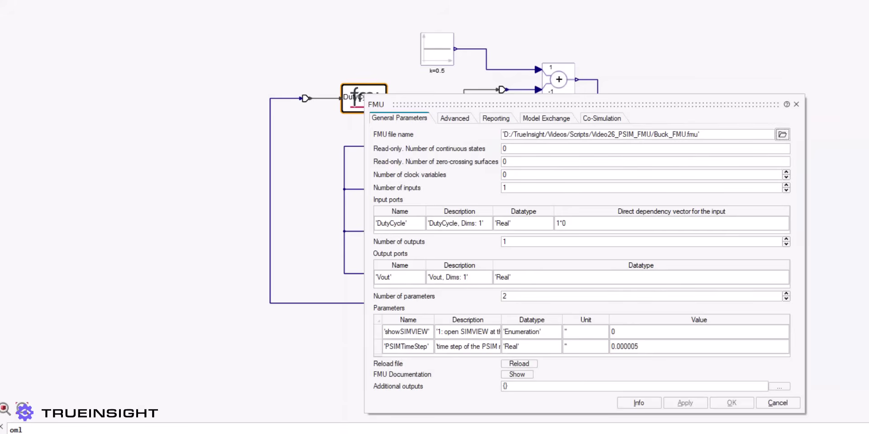
key("Escape")
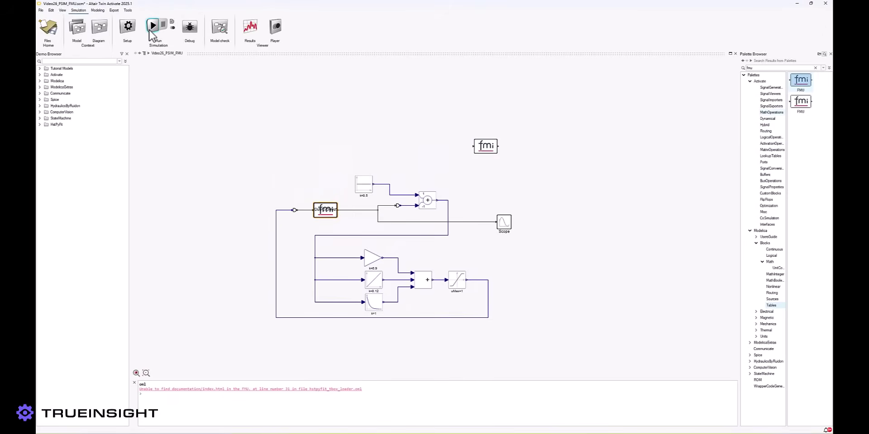
left_click(151, 31)
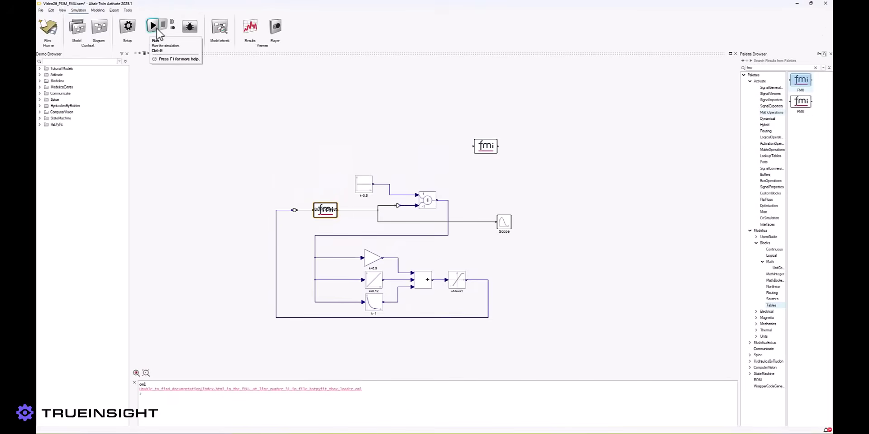